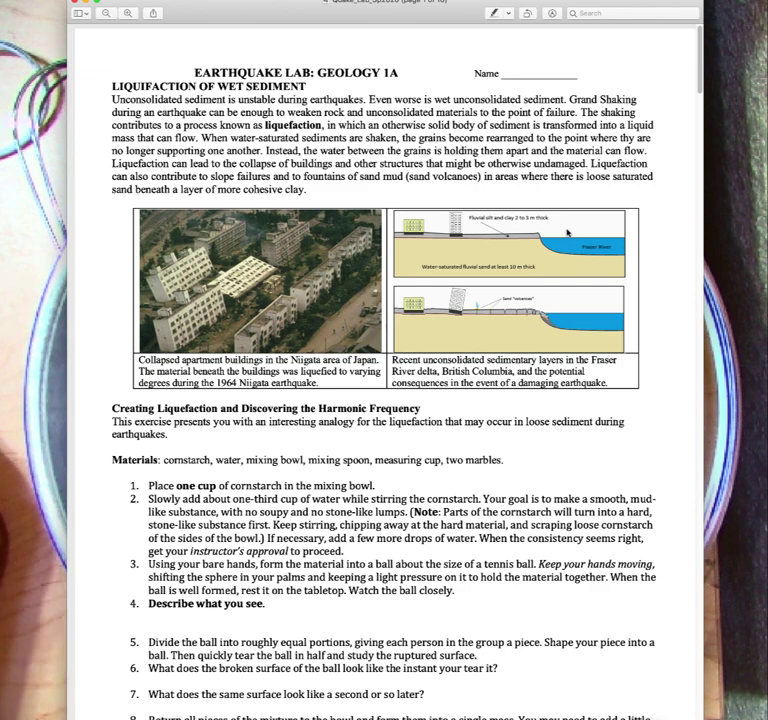
Mark Sitka's P-wave onset with a vertical line and enter 8:07.4 as its P Wave Arrival
scroll(568, 233, down, 2)
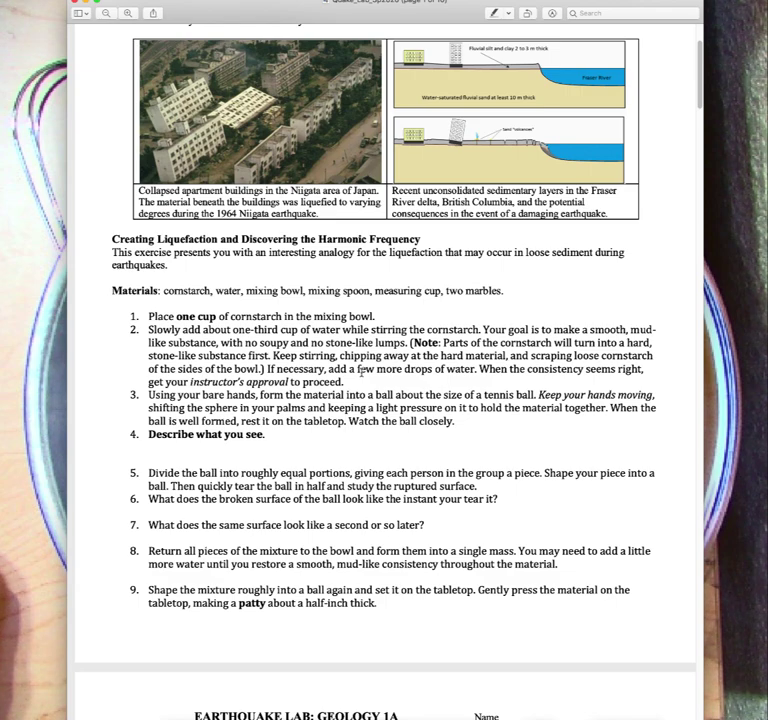
scroll(361, 371, down, 8)
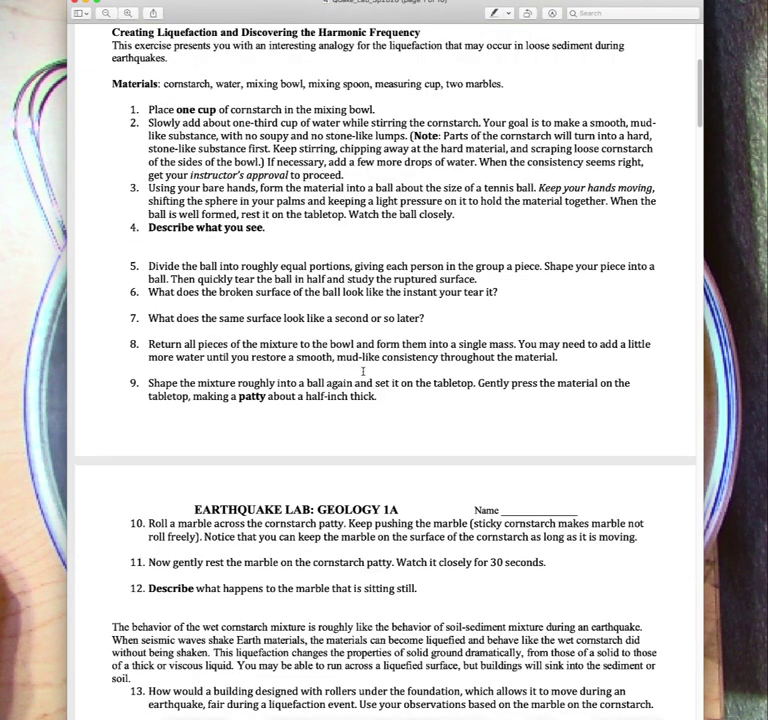
scroll(363, 371, up, 14)
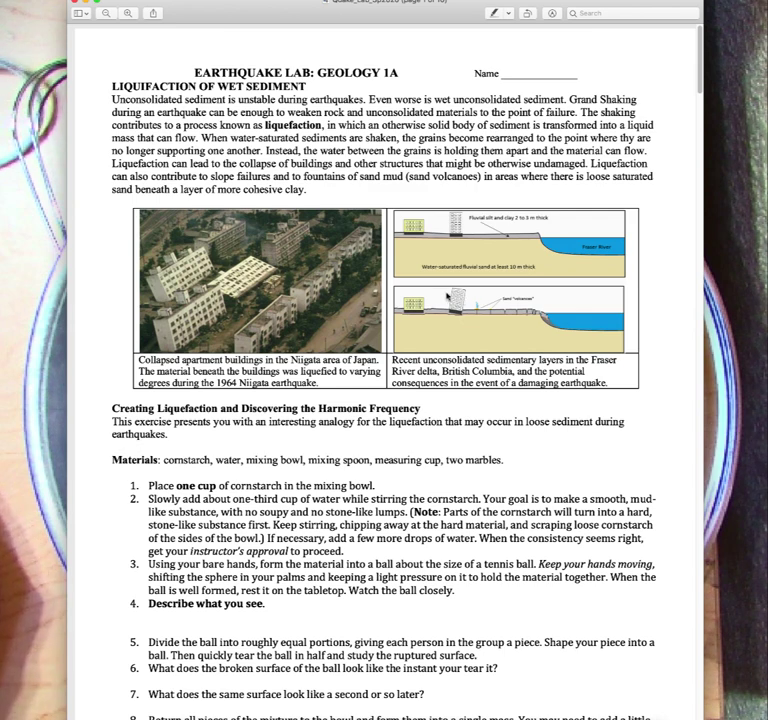
scroll(443, 328, down, 5)
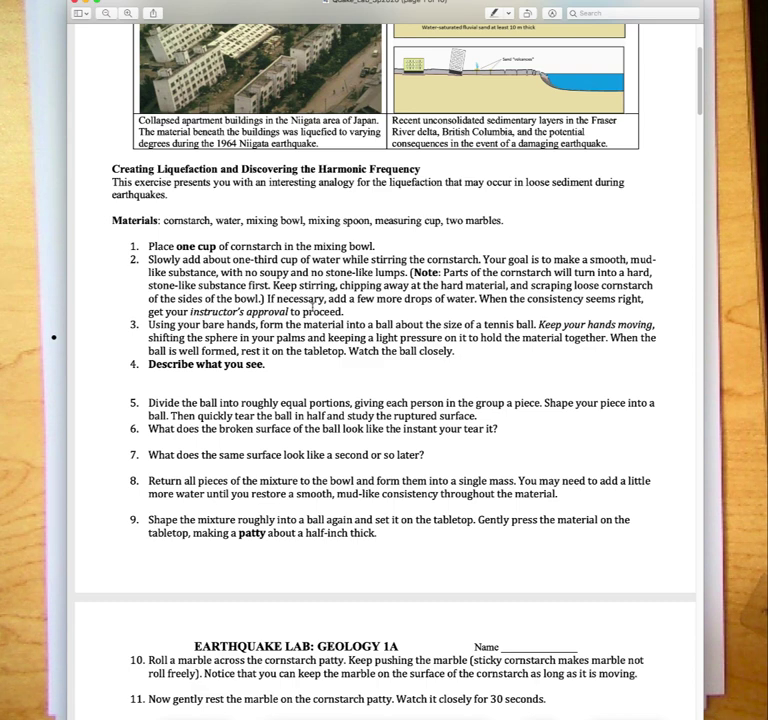
scroll(313, 303, down, 5)
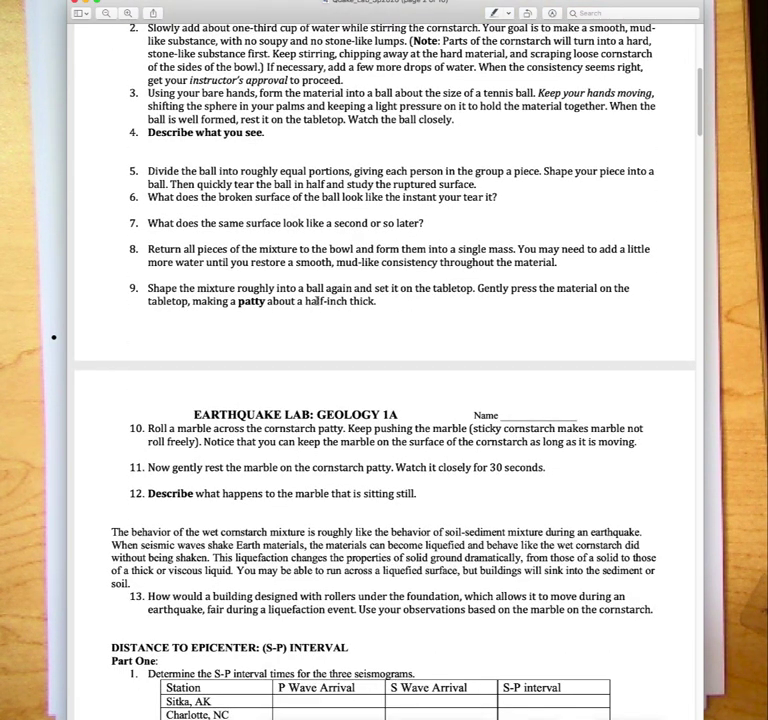
scroll(271, 310, down, 3)
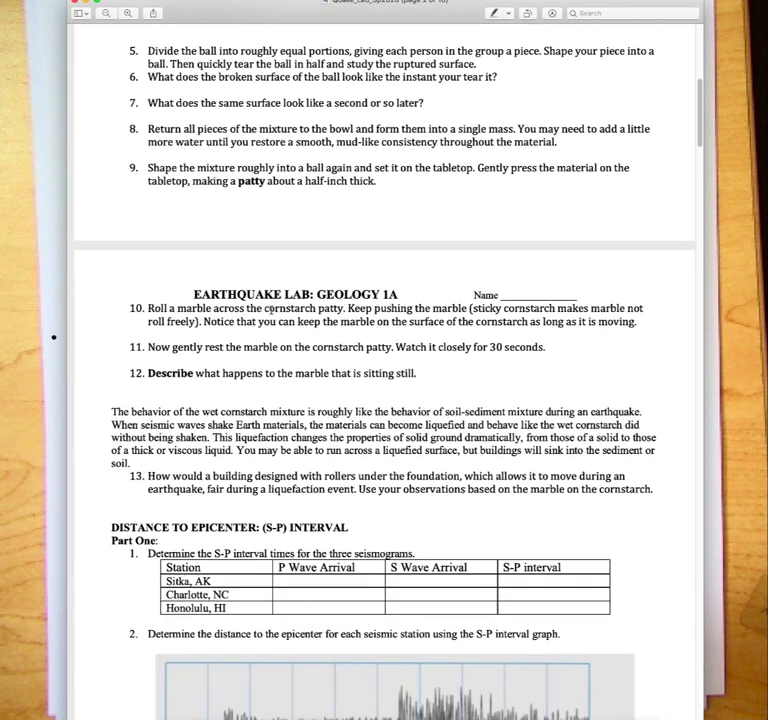
scroll(271, 311, down, 5)
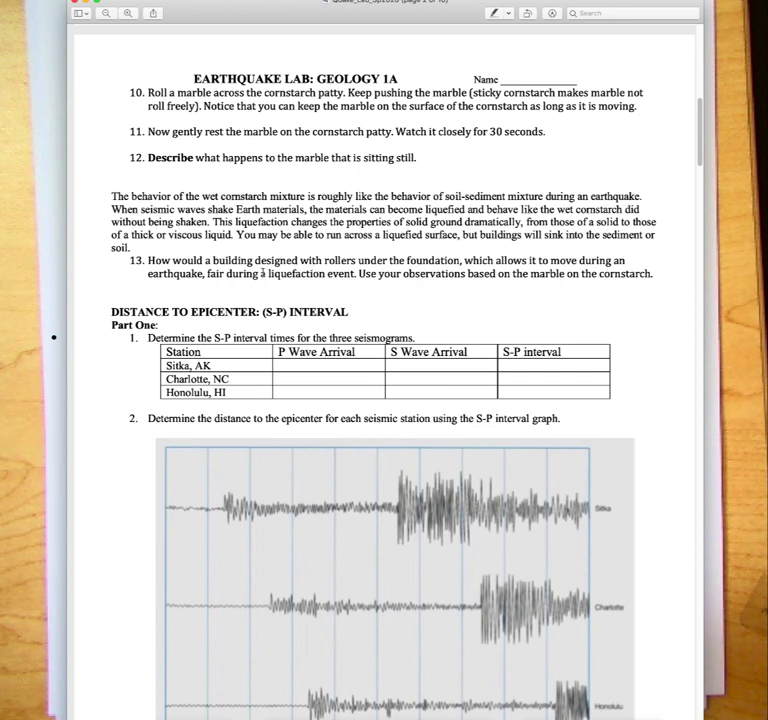
scroll(273, 273, down, 5)
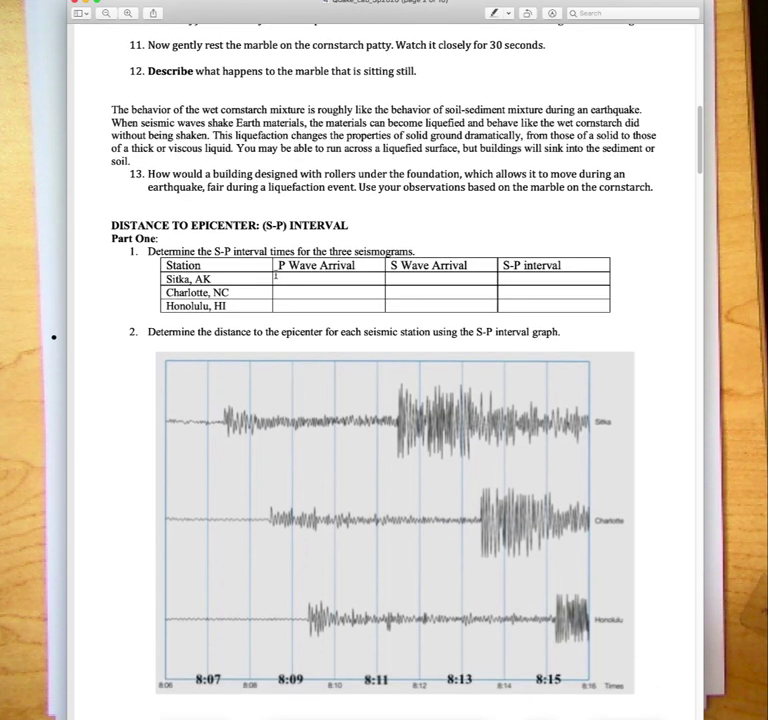
scroll(276, 274, down, 1)
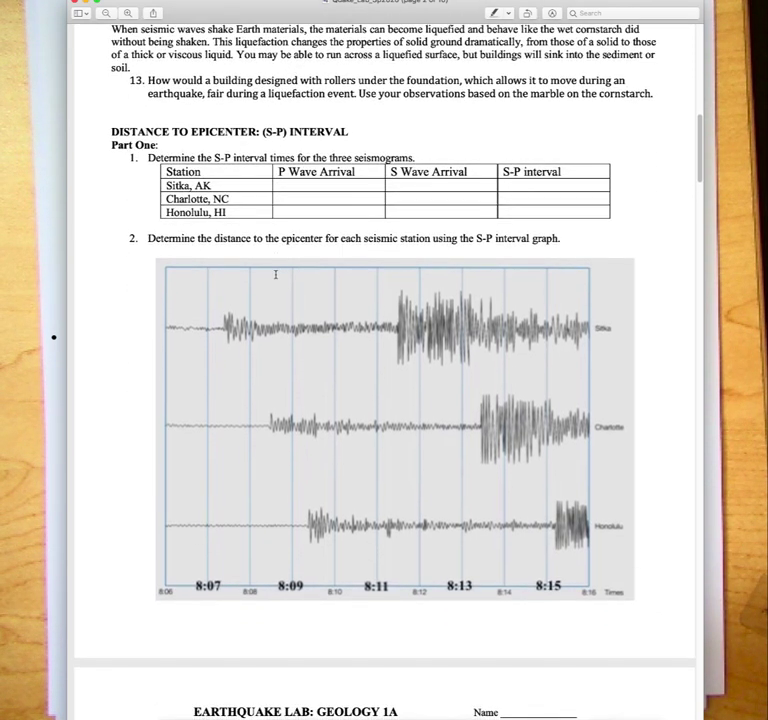
scroll(276, 274, down, 2)
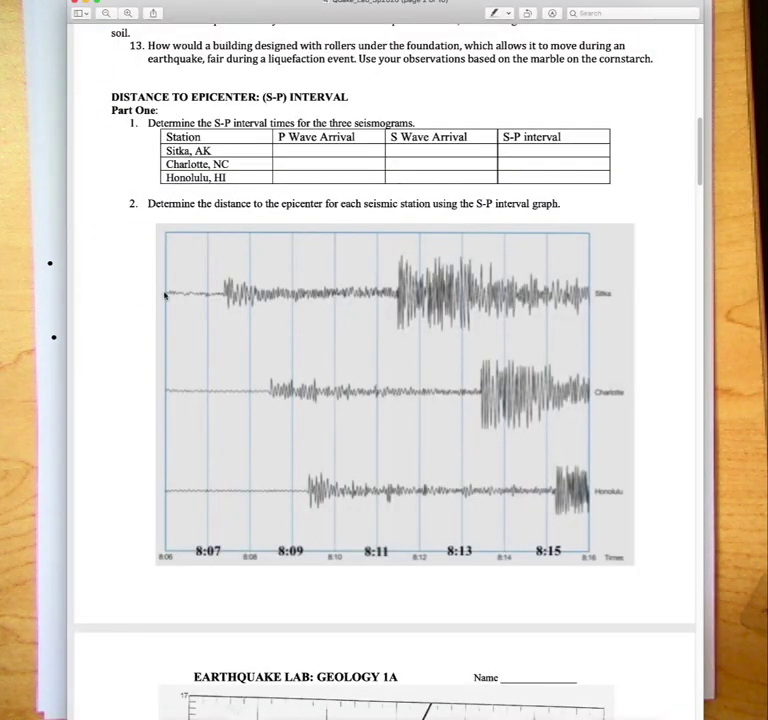
scroll(165, 294, down, 2)
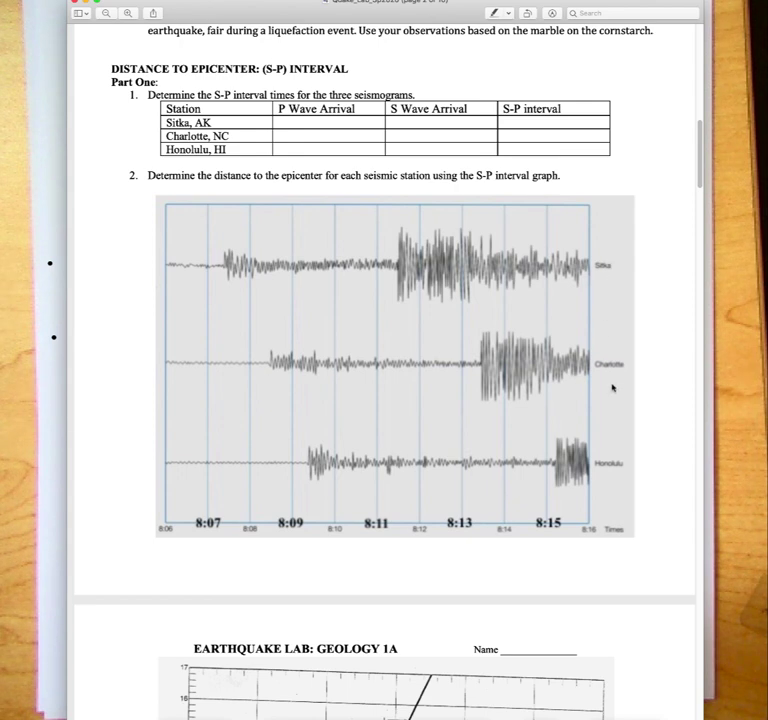
scroll(622, 379, down, 2)
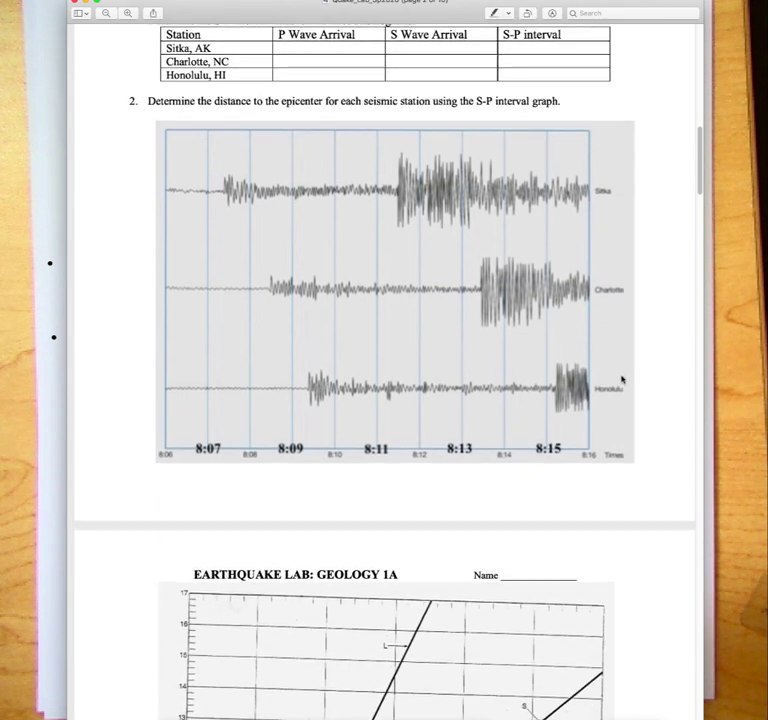
scroll(622, 379, up, 3)
scroll(622, 379, down, 1)
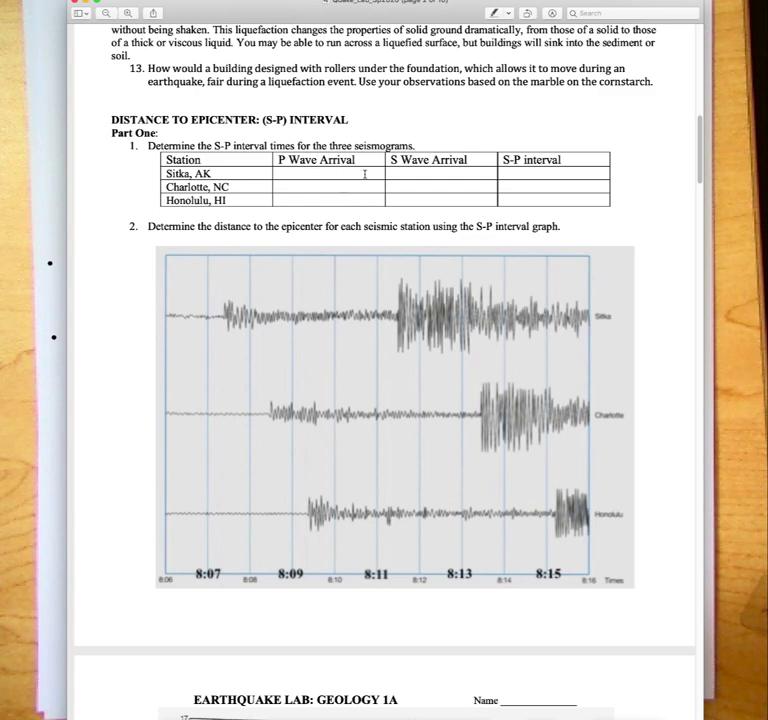
click(552, 13)
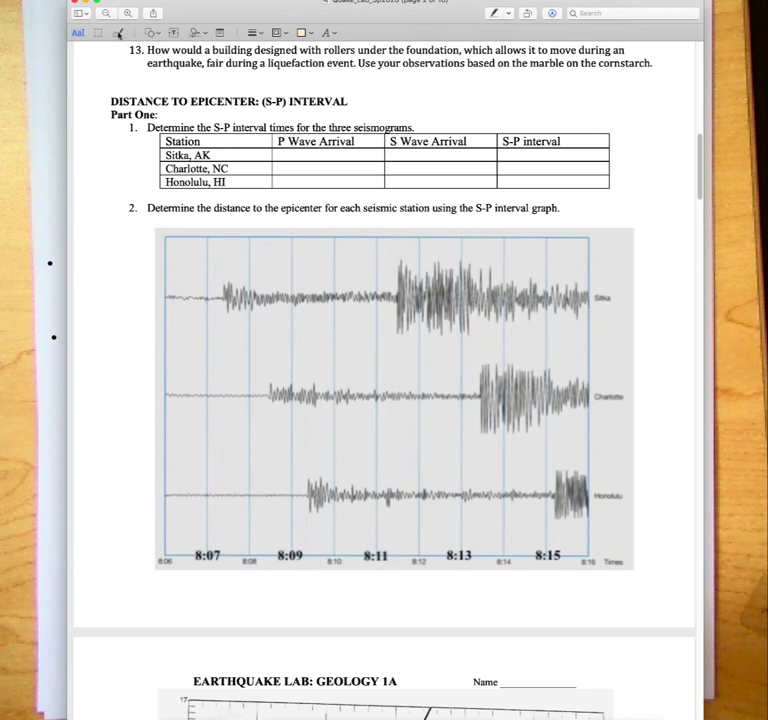
drag(221, 296, 221, 553)
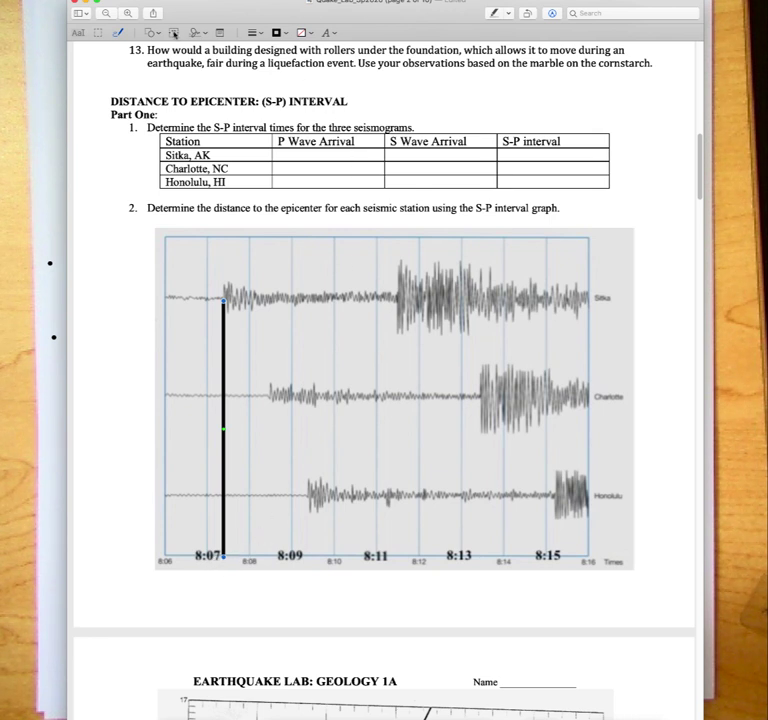
click(174, 33)
drag(375, 300, 323, 143)
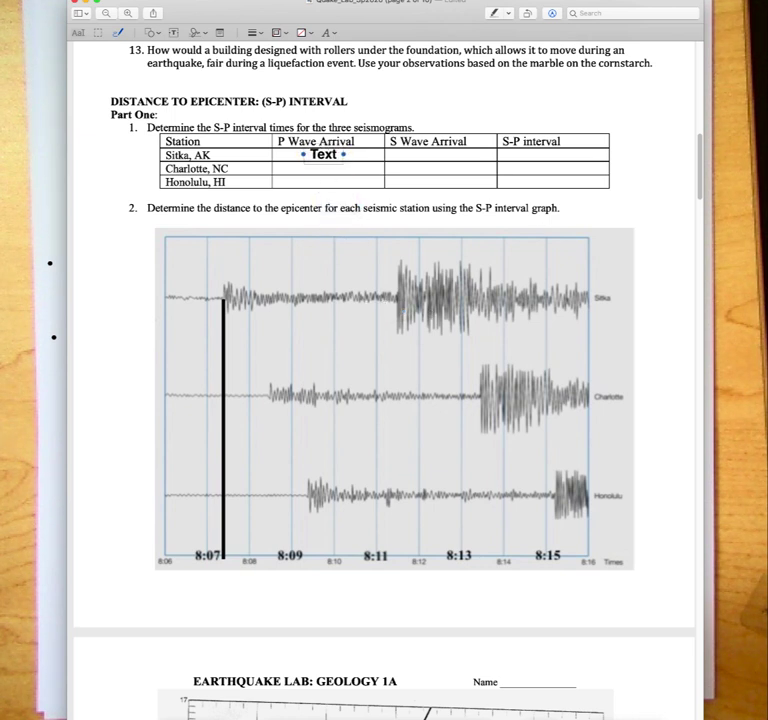
text(8:07.4)
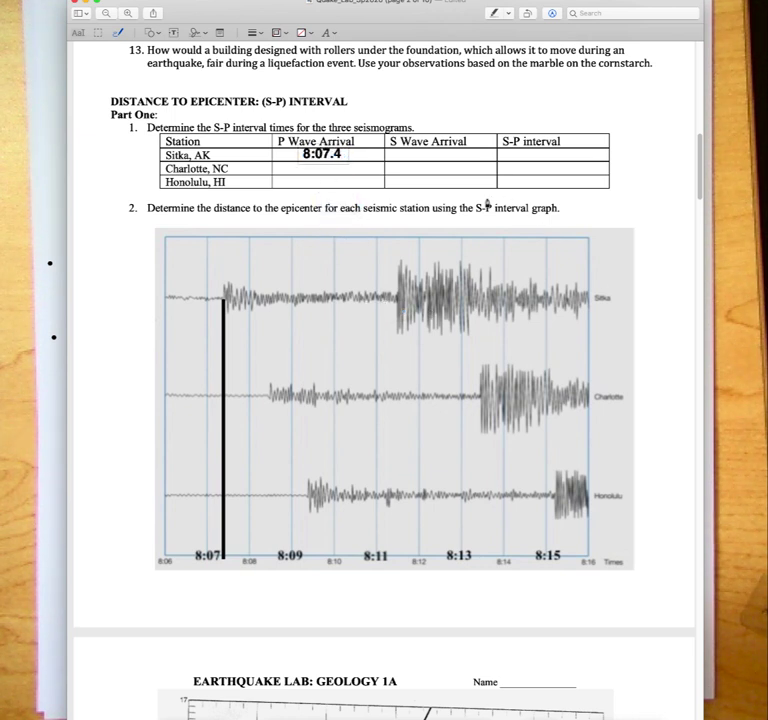
key(Left)
Slide the marker line to the S-wave onset and enter 8:11.4 as Sitka's S Wave Arrival
drag(223, 337, 396, 339)
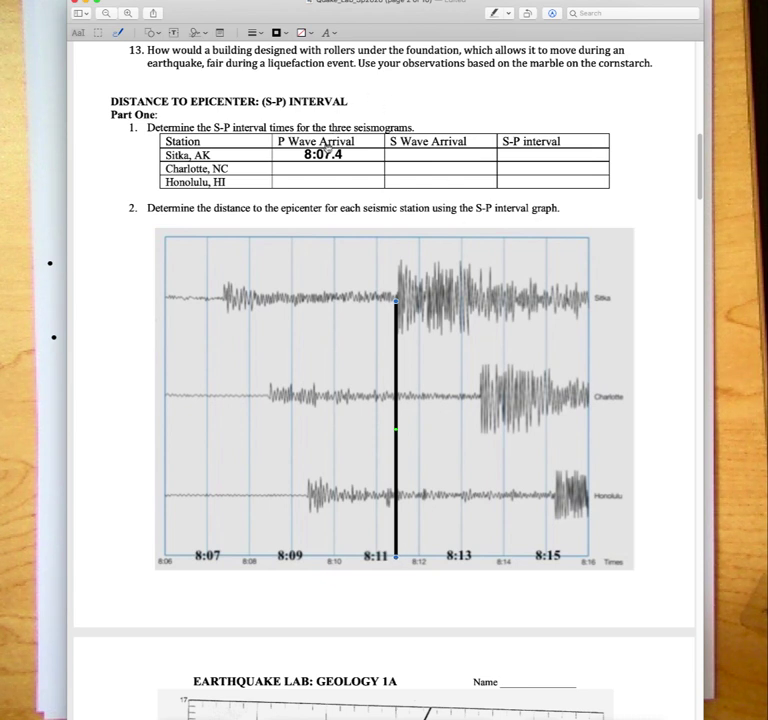
text(8:11.4)
click(482, 111)
Compute 11.4 − 7.4 = 4 in Calculator and move its window off the seismogram to the right
key(super+Tab)
text(11)
click(548, 460)
click(485, 406)
click(582, 406)
click(485, 380)
click(548, 460)
click(485, 406)
click(581, 463)
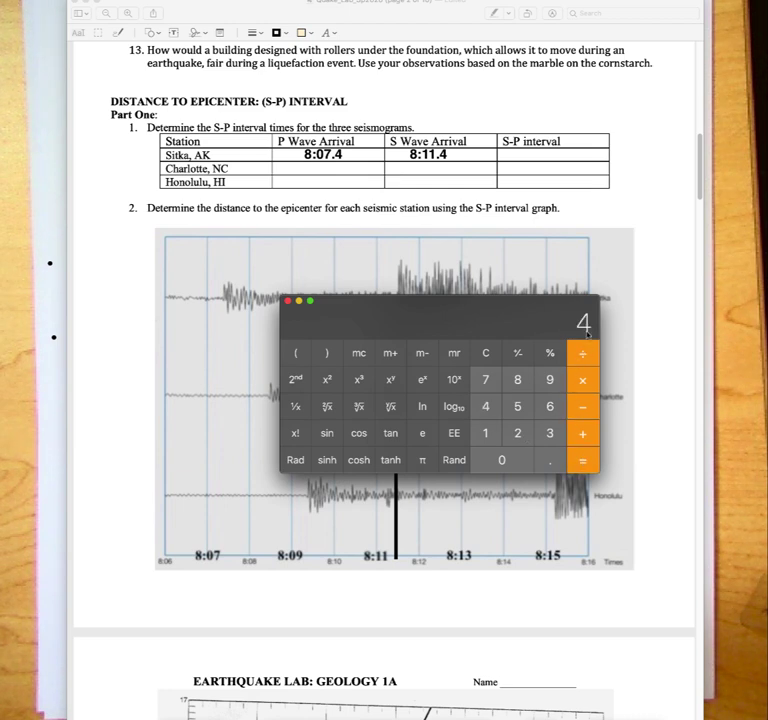
drag(482, 310, 767, 418)
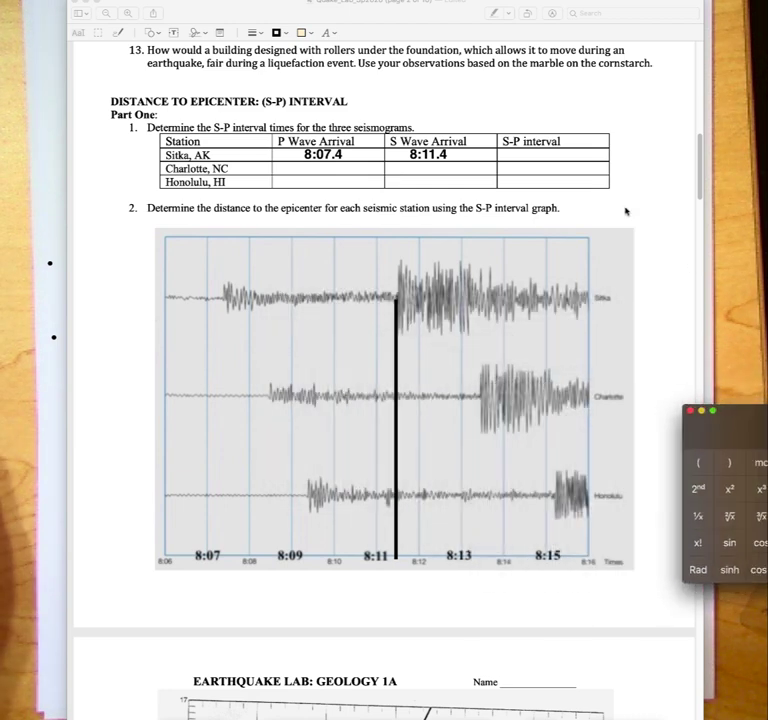
Enter 4 min. in Sitka's S-P interval cell and shift the marker line for the next station
click(176, 33)
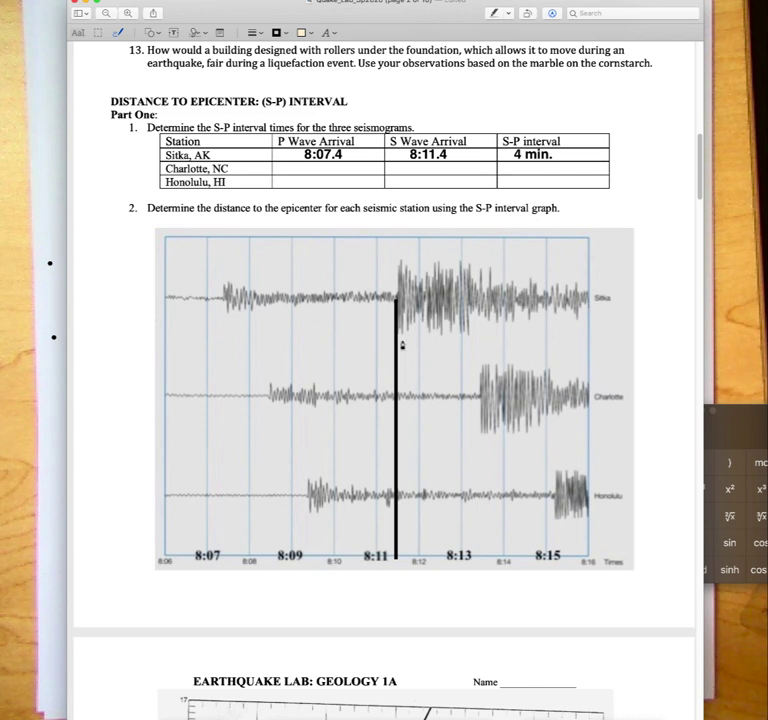
mouse_move(396, 342)
mouse_down()
mouse_move(312, 317)
mouse_move(293, 350)
mouse_move(291, 317)
mouse_move(290, 401)
mouse_move(267, 418)
mouse_move(463, 436)
mouse_move(302, 508)
mouse_move(609, 500)
mouse_move(597, 500)
mouse_move(476, 369)
mouse_up()
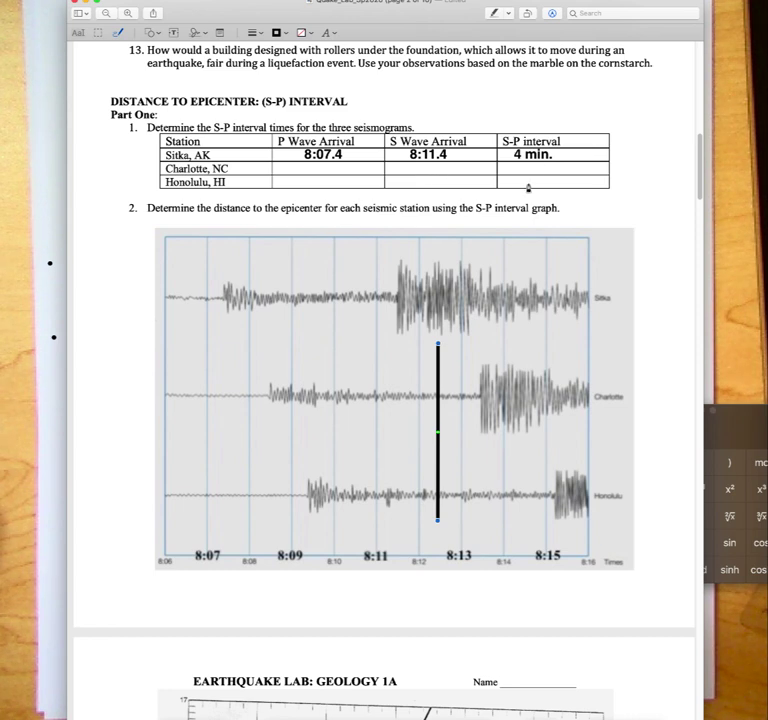
Scroll to the S-P travel-time graph page with the Sitka, Charlotte and Honolulu miles table
scroll(525, 190, down, 2)
scroll(525, 190, down, 10)
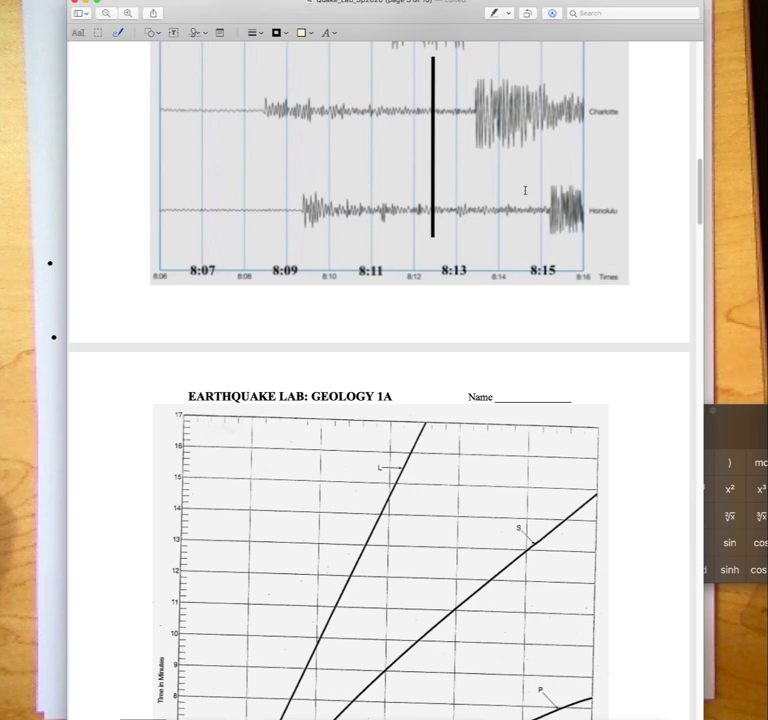
scroll(525, 190, down, 6)
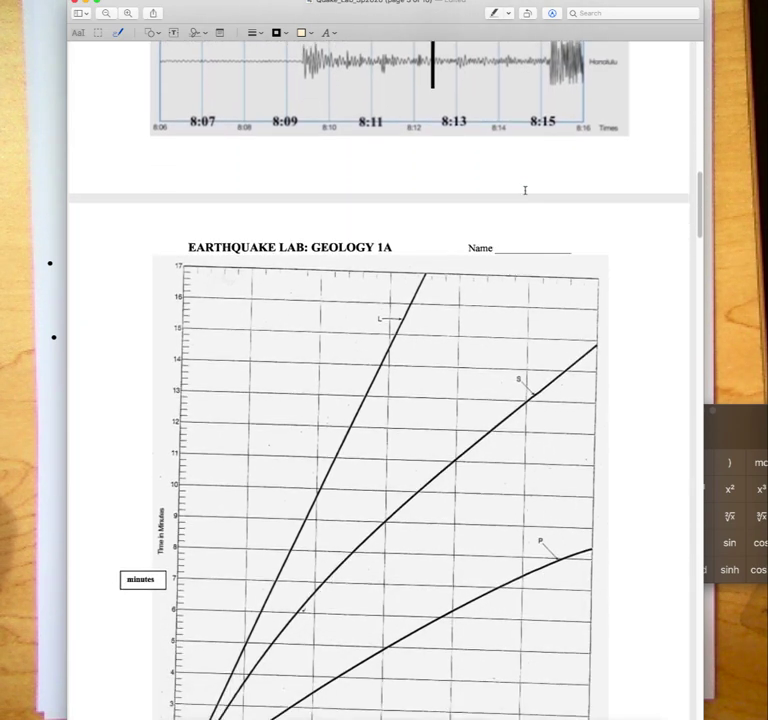
scroll(525, 190, down, 2)
scroll(526, 195, down, 2)
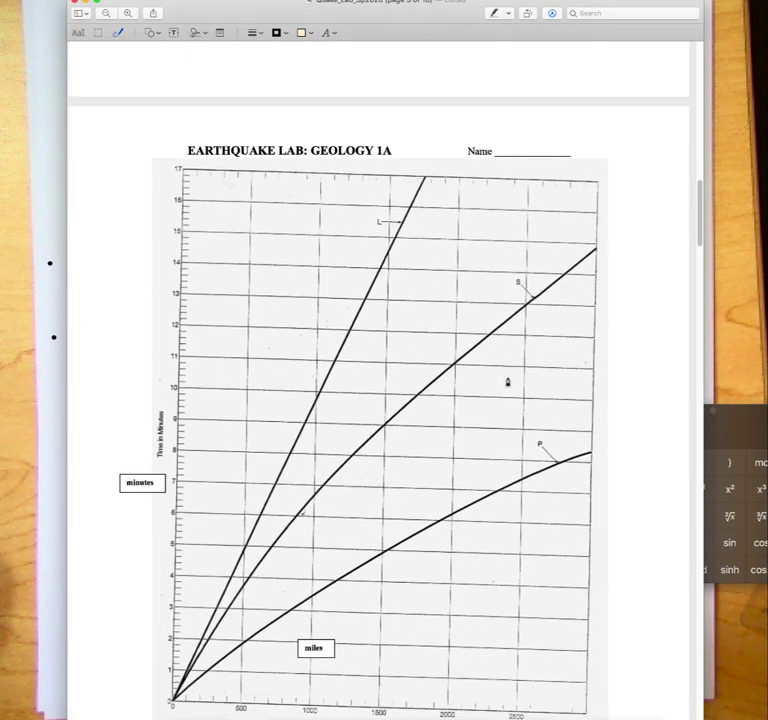
scroll(508, 385, down, 4)
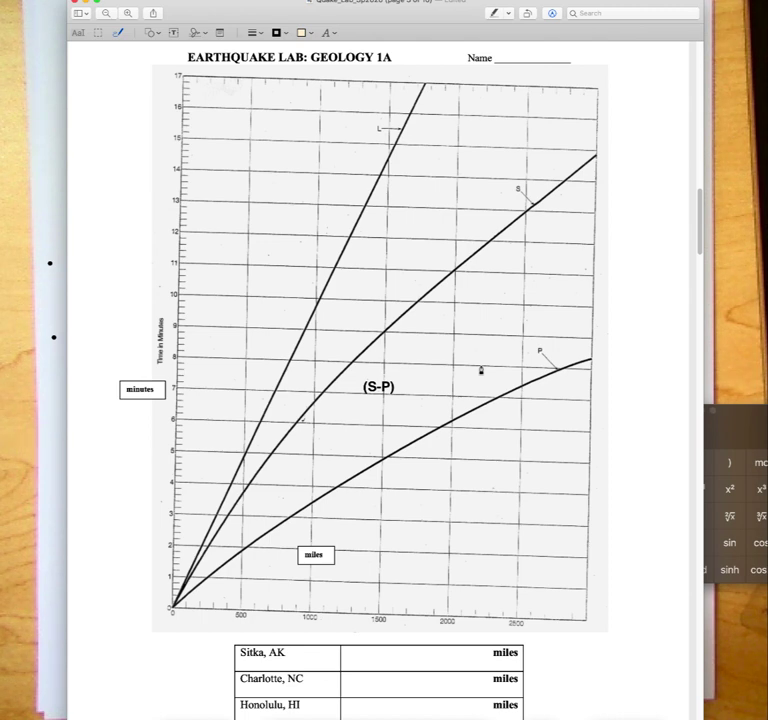
scroll(481, 370, up, 2)
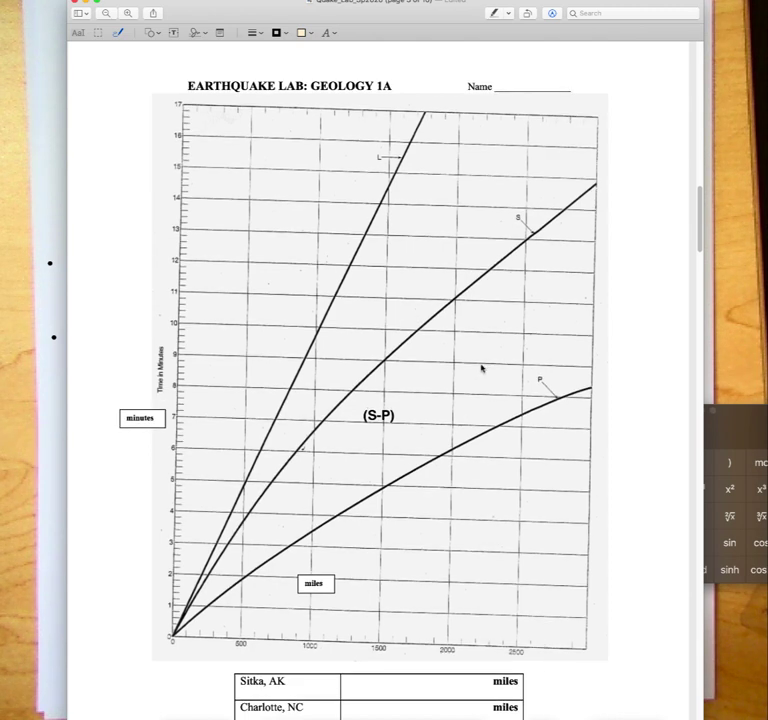
scroll(481, 369, up, 10)
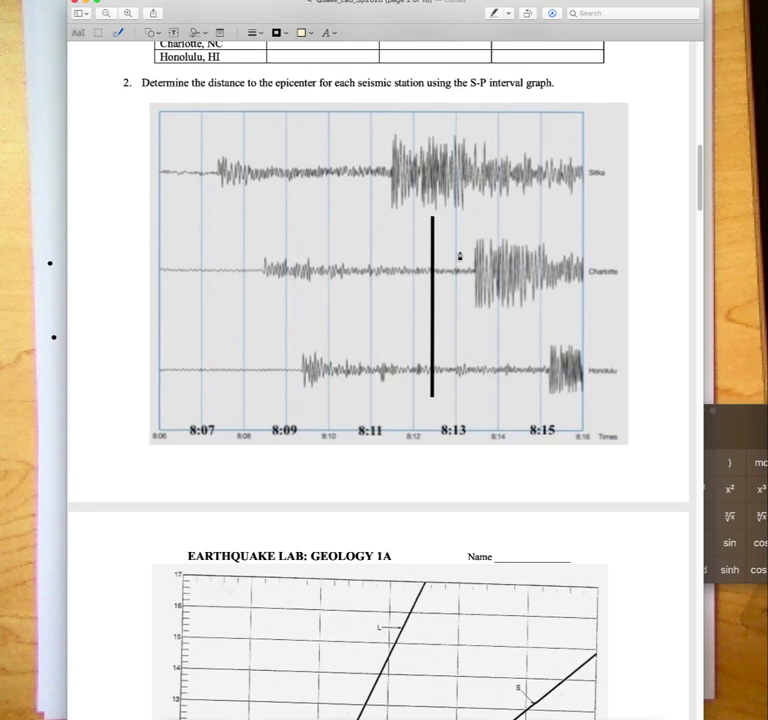
scroll(460, 254, up, 5)
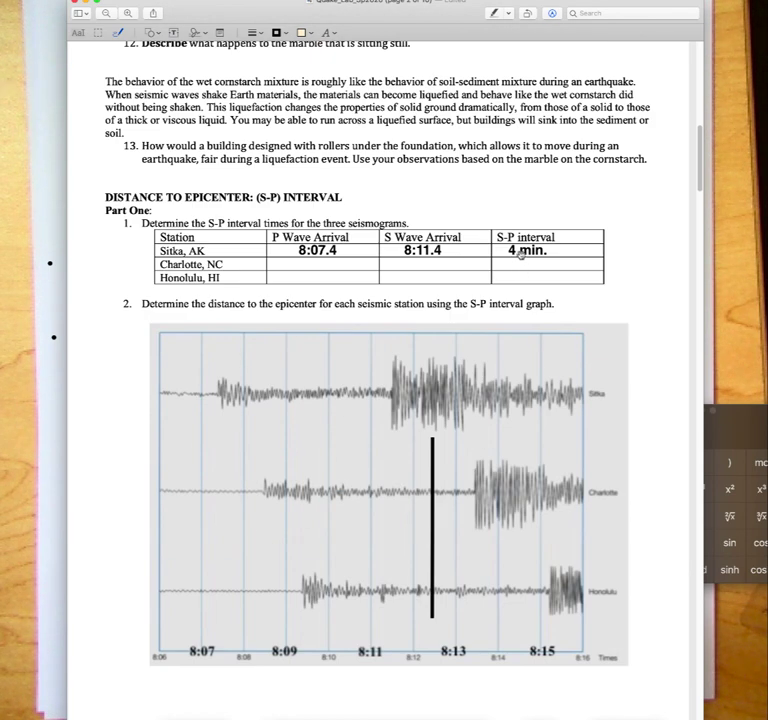
scroll(519, 253, down, 10)
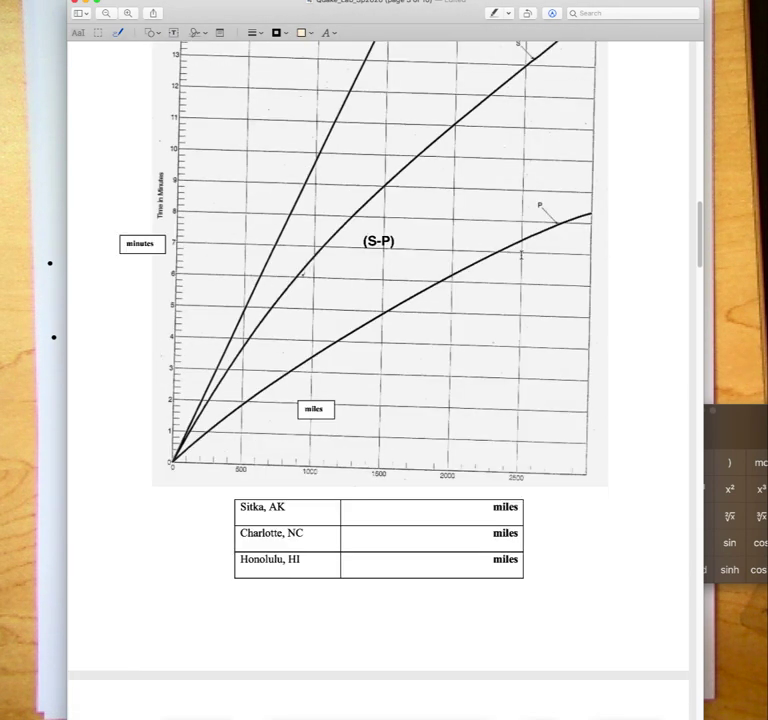
Draw a red line on the minutes axis from the origin up to 4 minutes
click(119, 33)
drag(221, 228, 221, 306)
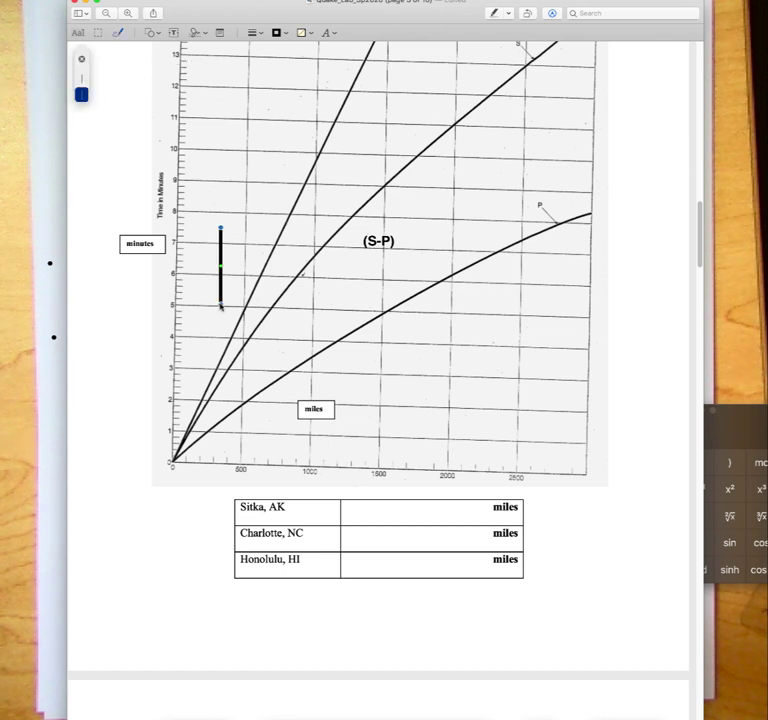
mouse_move(222, 306)
mouse_down()
mouse_move(174, 466)
mouse_move(173, 455)
mouse_up()
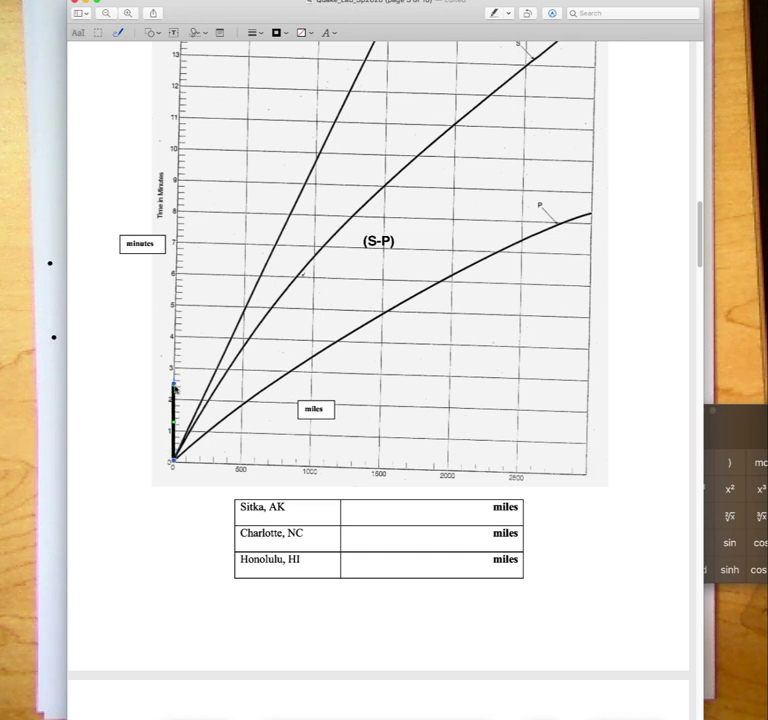
drag(175, 383, 185, 343)
click(282, 33)
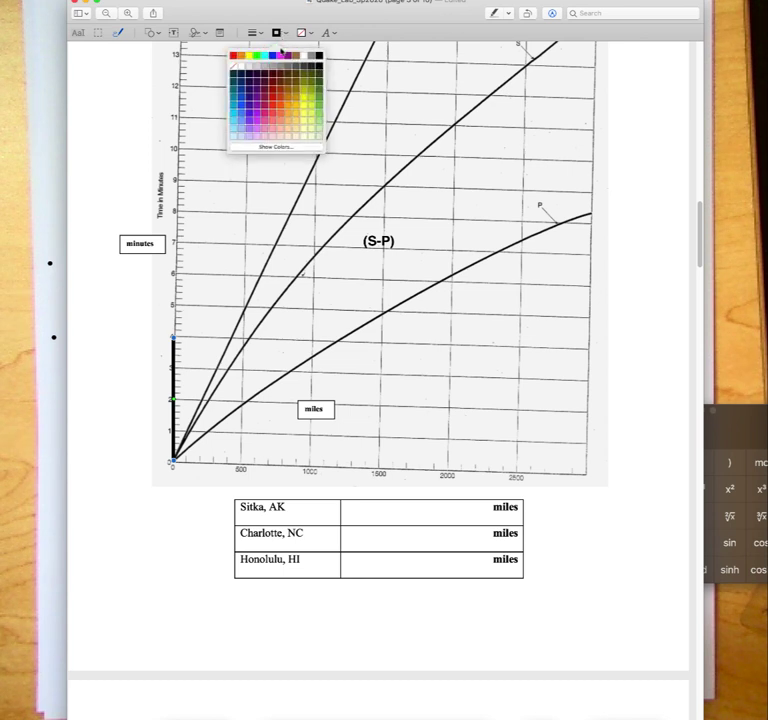
click(237, 62)
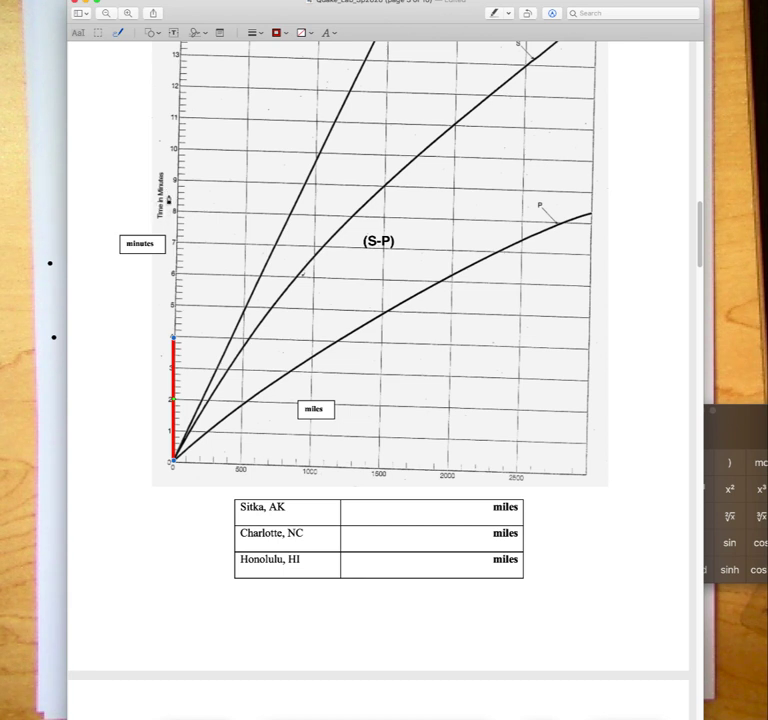
Slide the red 4-minute line right until it spans the S and P curves near 1500 miles
drag(175, 357, 221, 316)
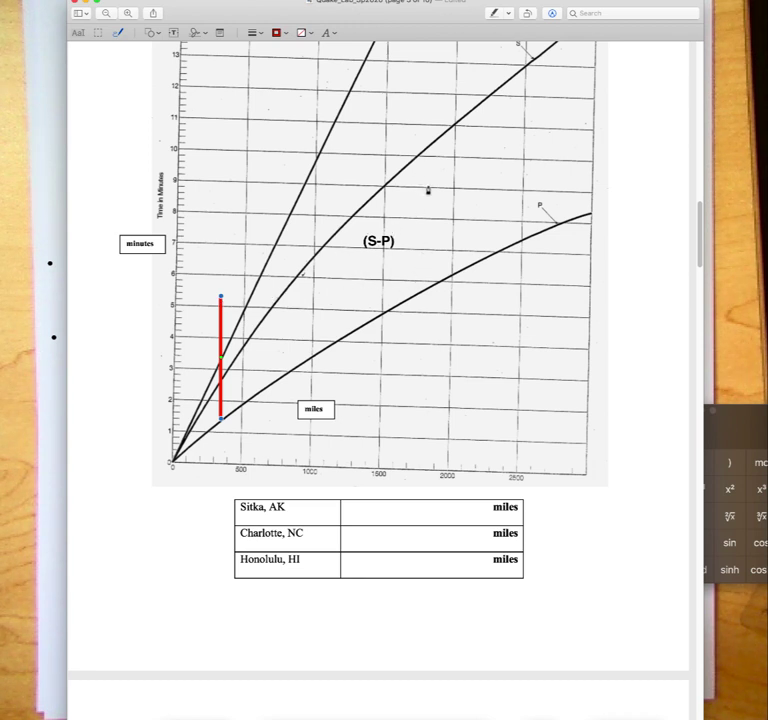
scroll(428, 190, up, 2)
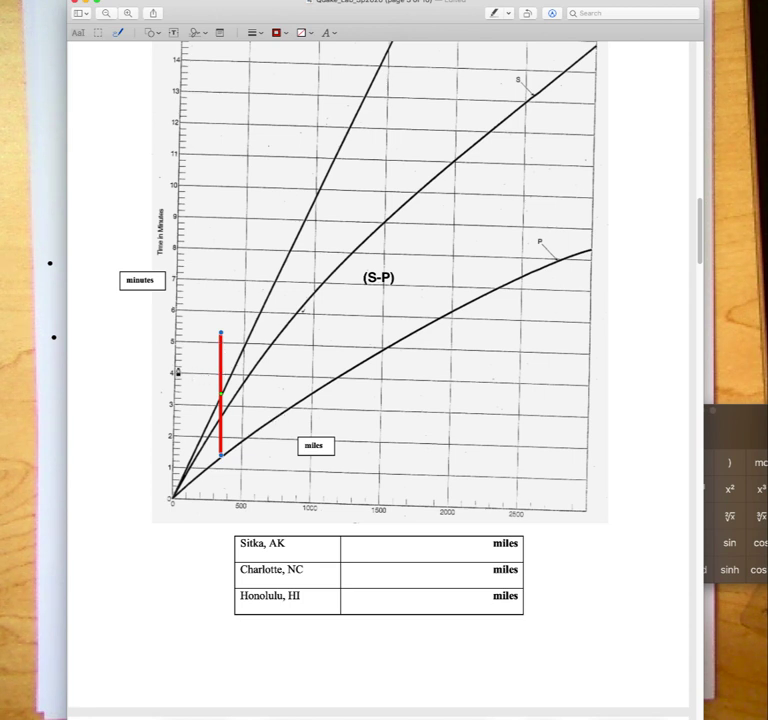
mouse_move(224, 368)
mouse_down()
mouse_move(269, 355)
mouse_move(343, 293)
mouse_move(386, 272)
mouse_move(375, 270)
mouse_move(384, 264)
mouse_move(376, 268)
mouse_up()
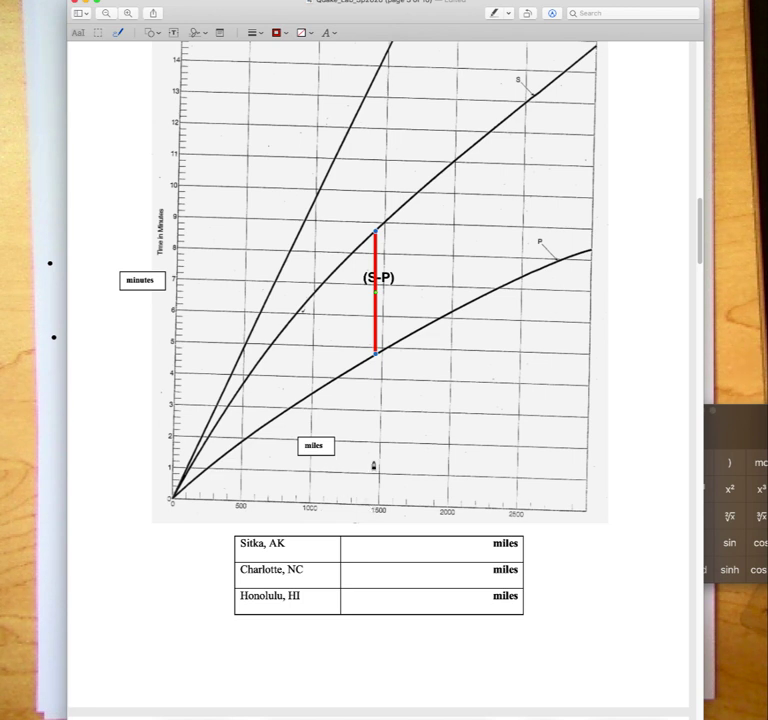
Enter 1450 in the Sitka, AK miles cell and scroll to check the table
key(super+v)
click(562, 574)
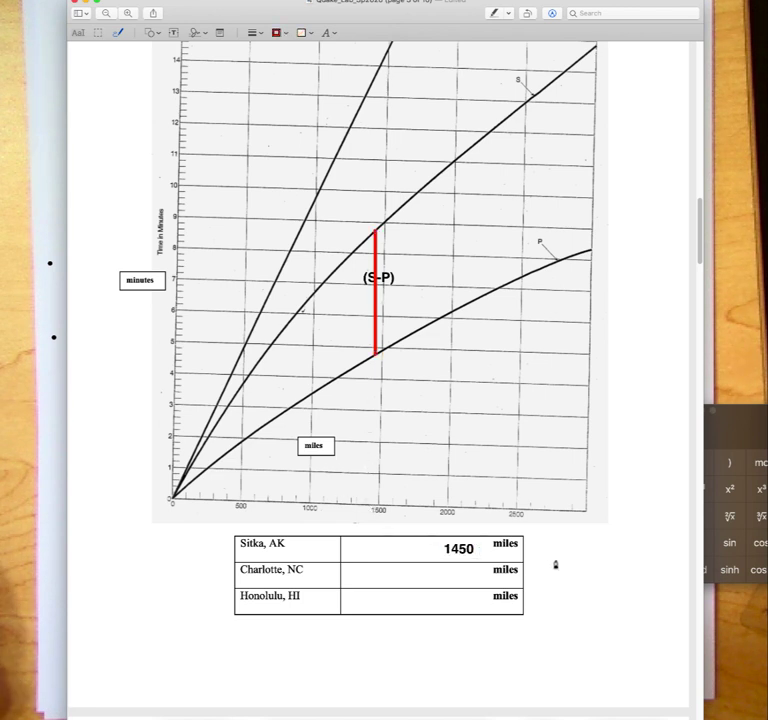
scroll(552, 560, up, 5)
scroll(552, 560, up, 20)
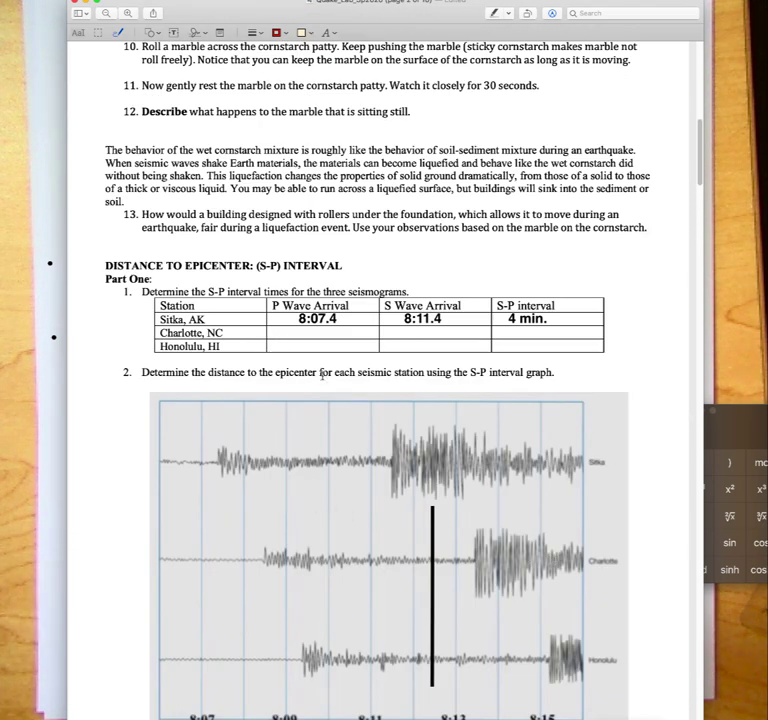
scroll(326, 381, down, 15)
scroll(323, 380, down, 10)
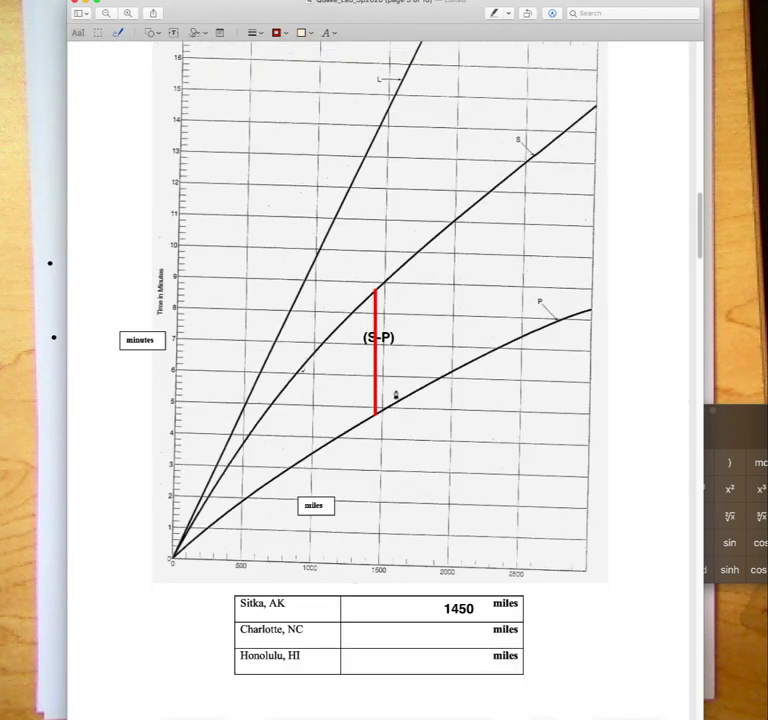
Move the red line back to the origin and settle it along the minutes axis
mouse_move(374, 385)
mouse_down()
mouse_move(194, 475)
mouse_move(172, 530)
mouse_up()
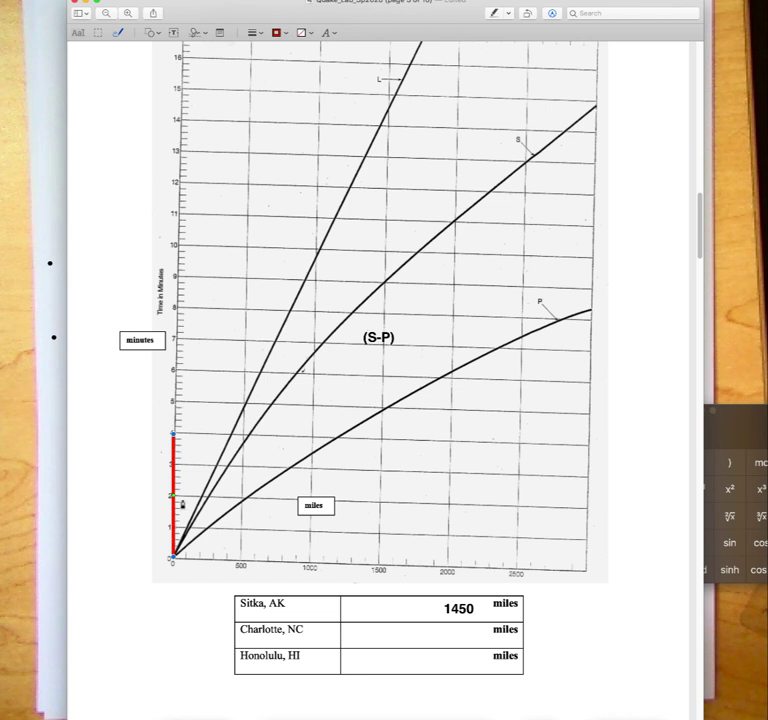
drag(173, 435, 523, 226)
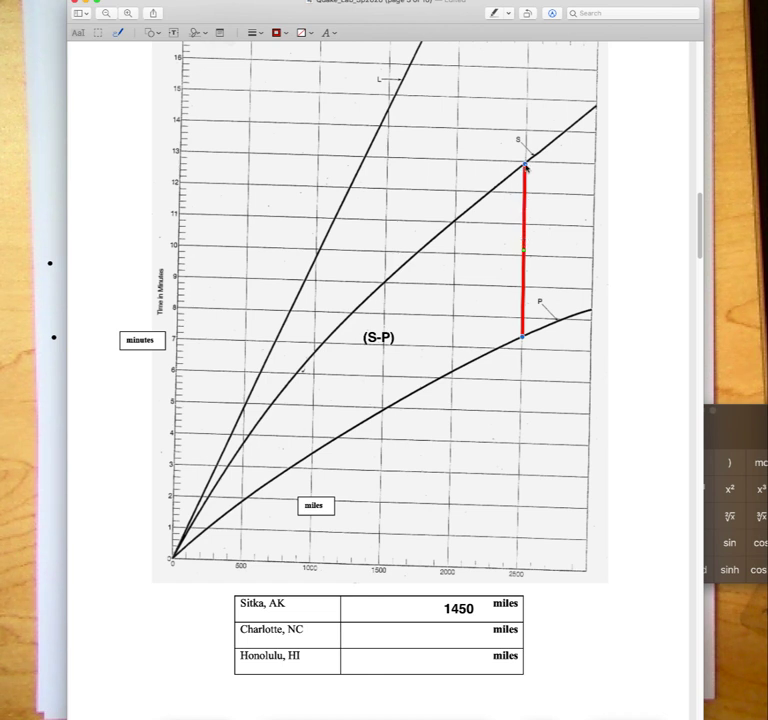
drag(525, 165, 176, 472)
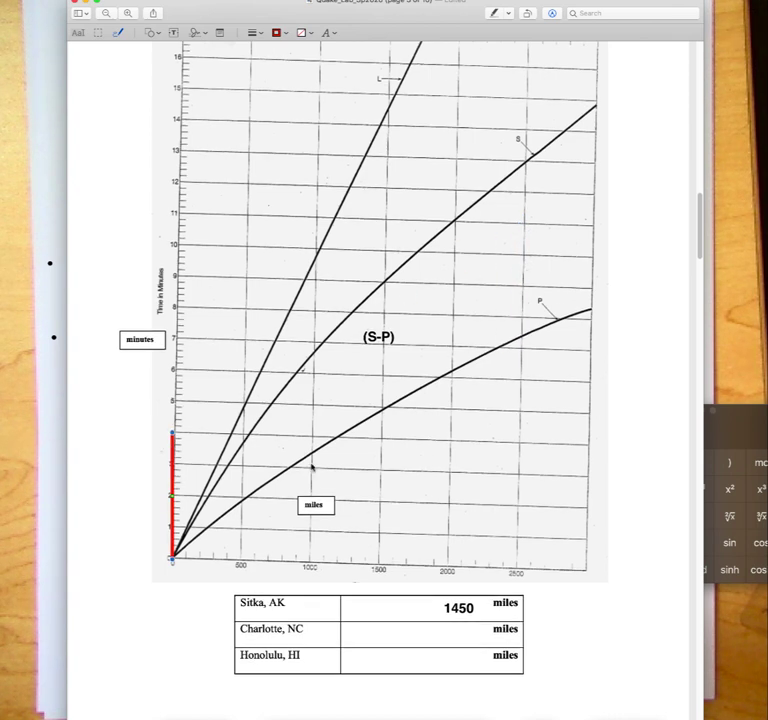
scroll(311, 464, down, 2)
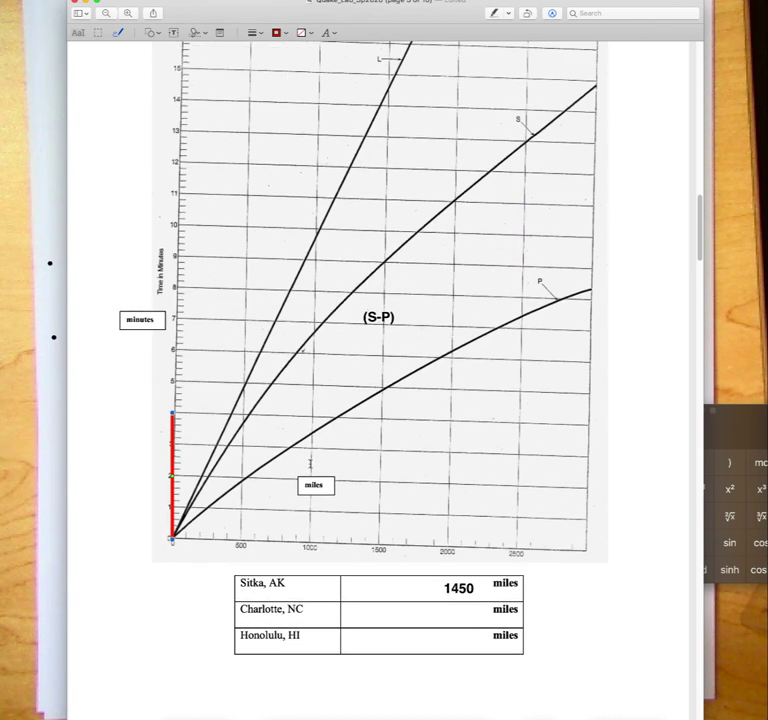
scroll(310, 464, down, 10)
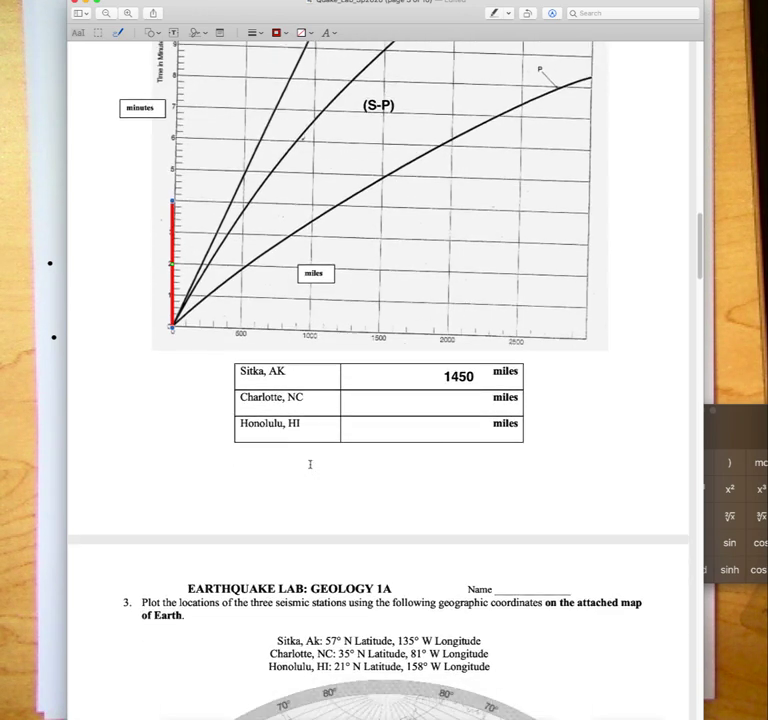
Scroll to page 4 with the station coordinates and the Figure 16.7 map of Earth
scroll(310, 464, down, 15)
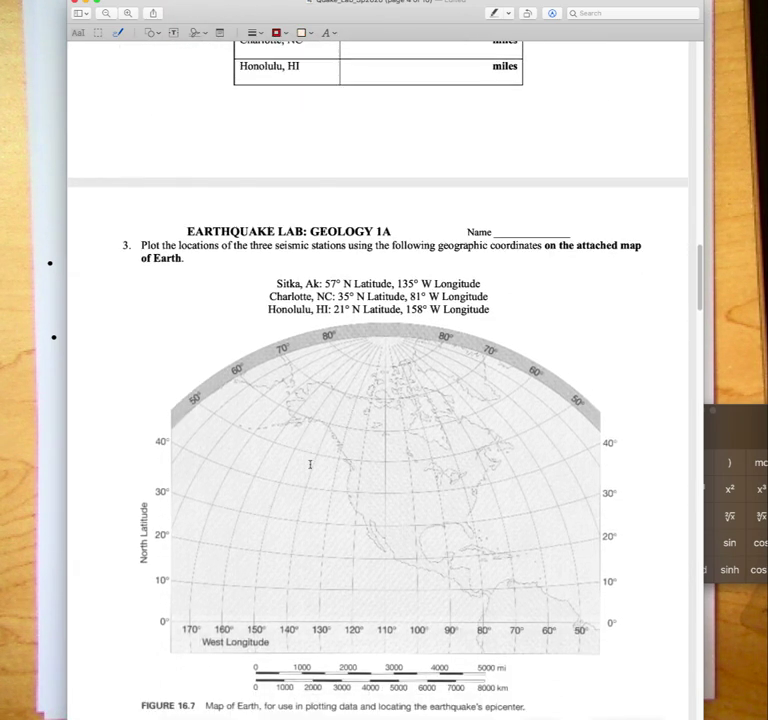
scroll(310, 464, down, 4)
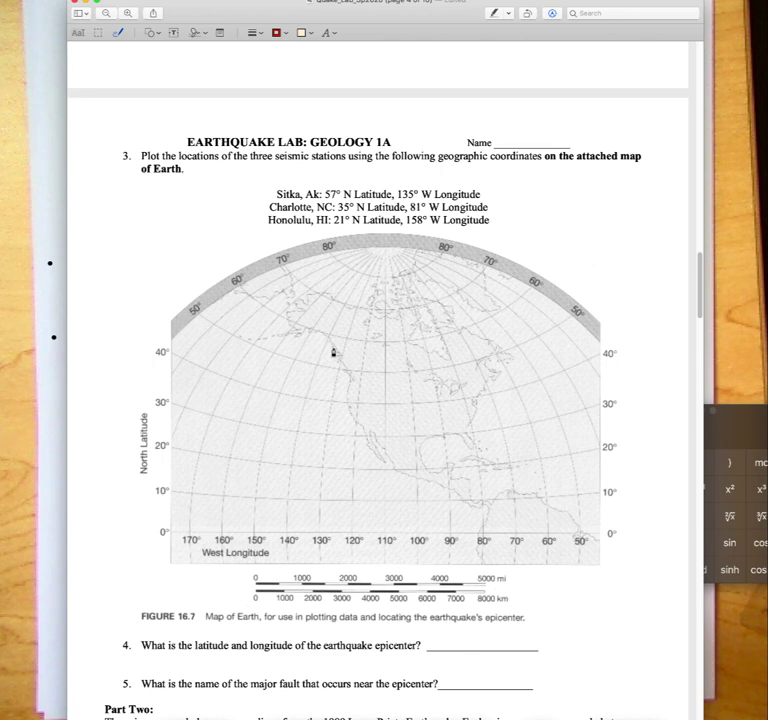
Place a red dot labelled Sitka near 57° N, 135° W on the map
click(334, 351)
key(super+v)
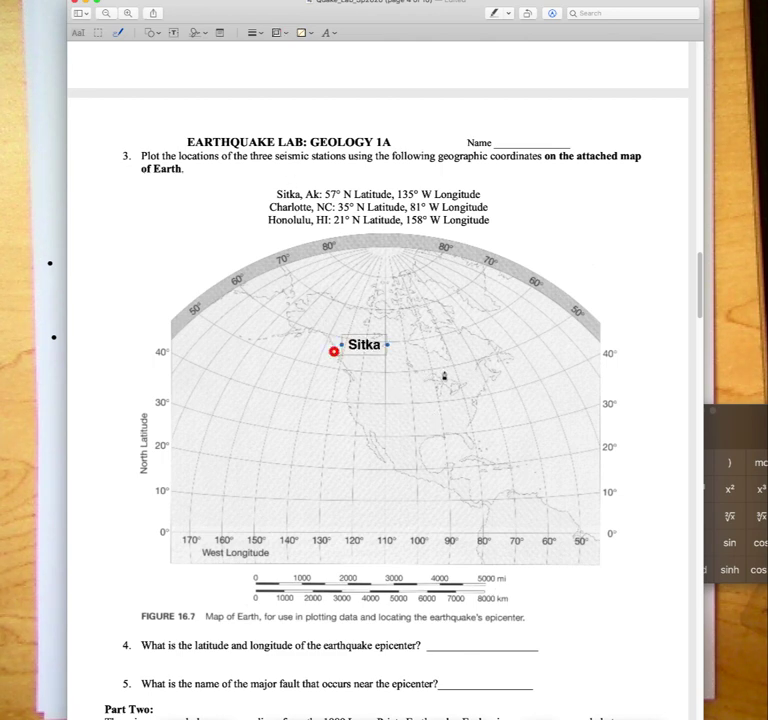